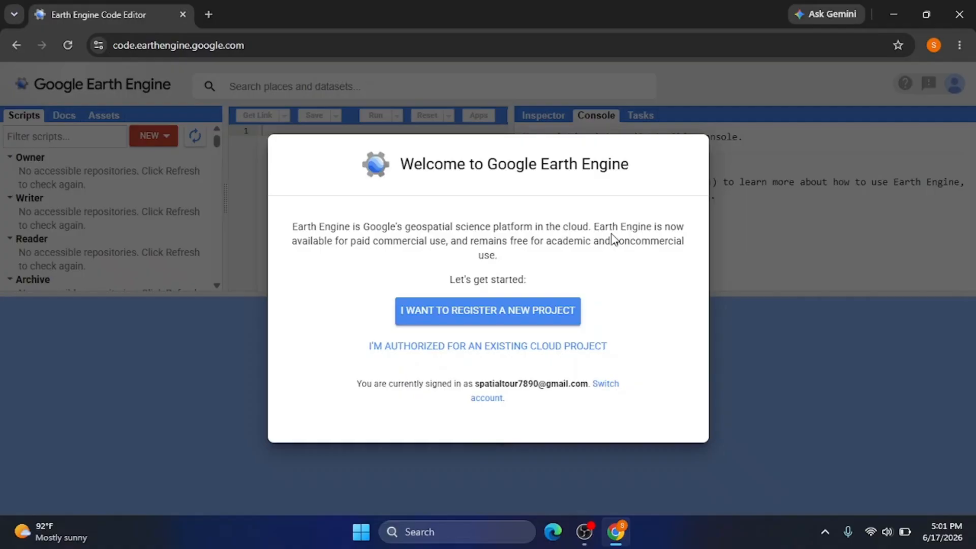
- Begin registering a new Earth Engine project and start the noncommercial eligibility questionnaire
{"action": "left_click", "coordinate": [480, 323]}
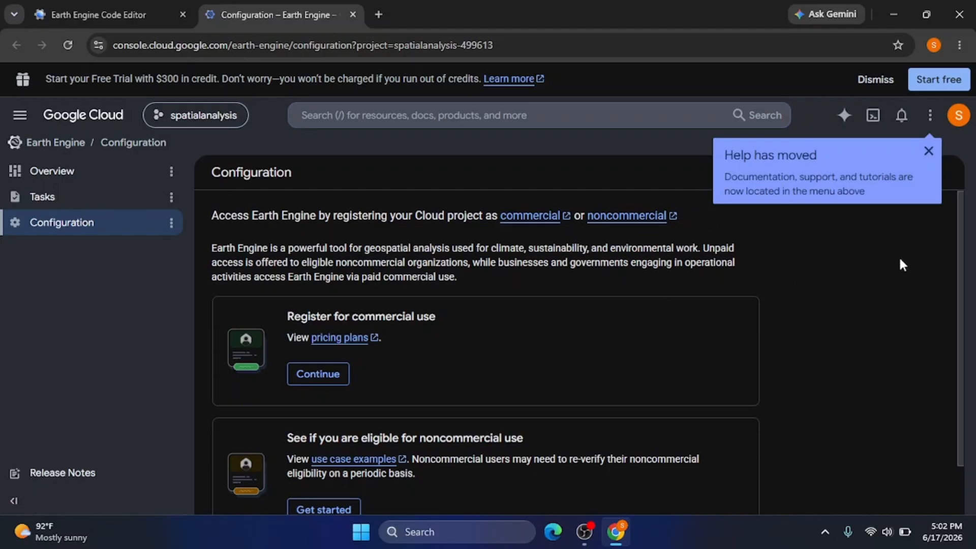
{"action": "left_click_drag", "start_coordinate": [964, 254], "coordinate": [964, 300]}
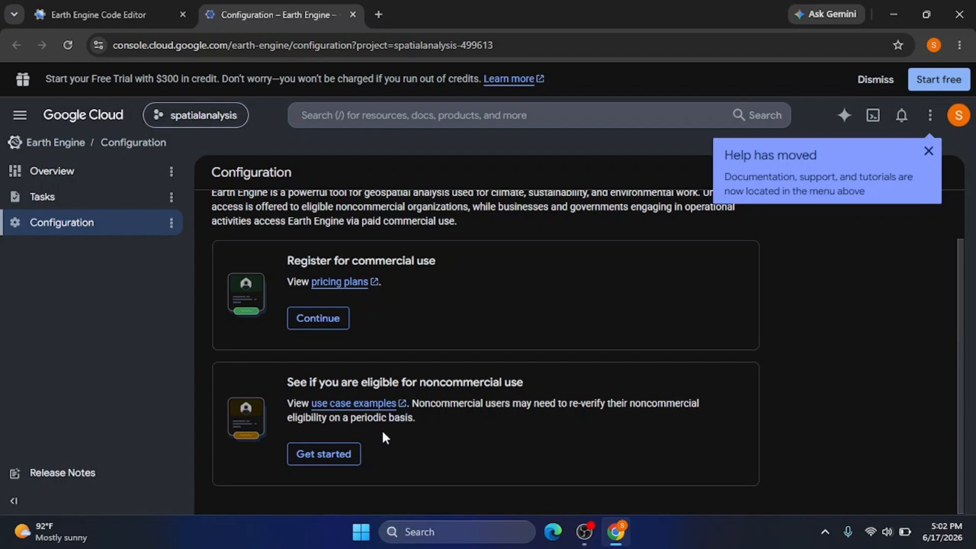
{"action": "left_click", "coordinate": [341, 460]}
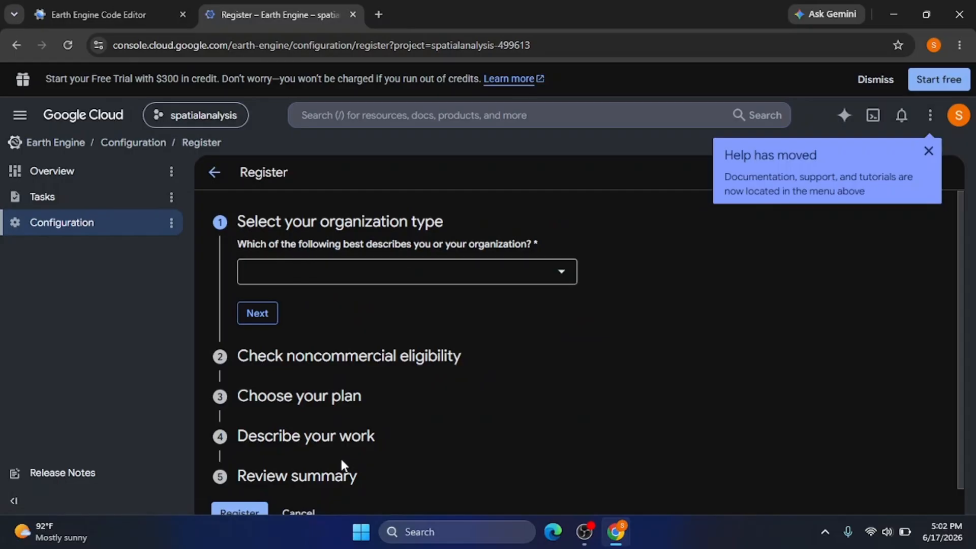
- Set the organization type to "Public or private academic institution (including faculty, staff, students)" and continue to the noncommercial eligibility questions
{"action": "left_click", "coordinate": [563, 275]}
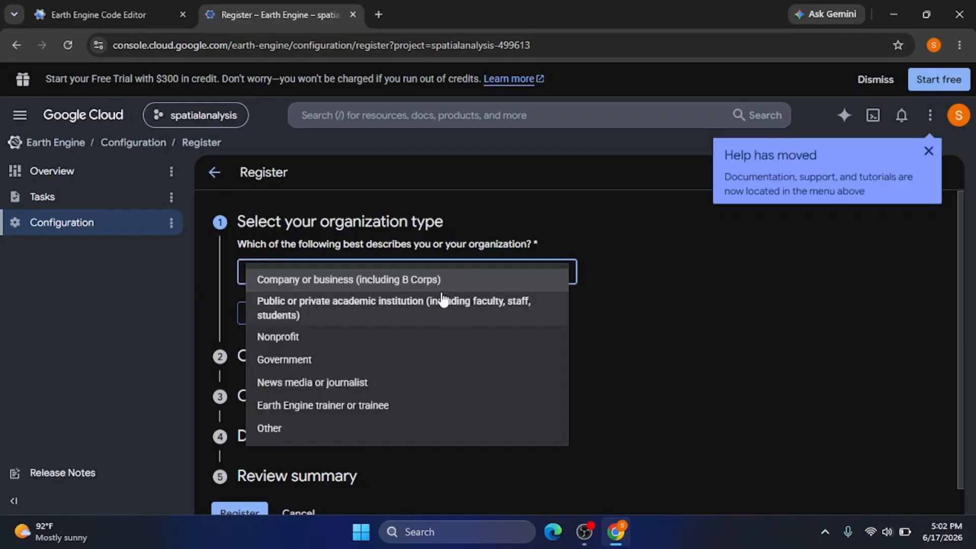
{"action": "left_click", "coordinate": [422, 318]}
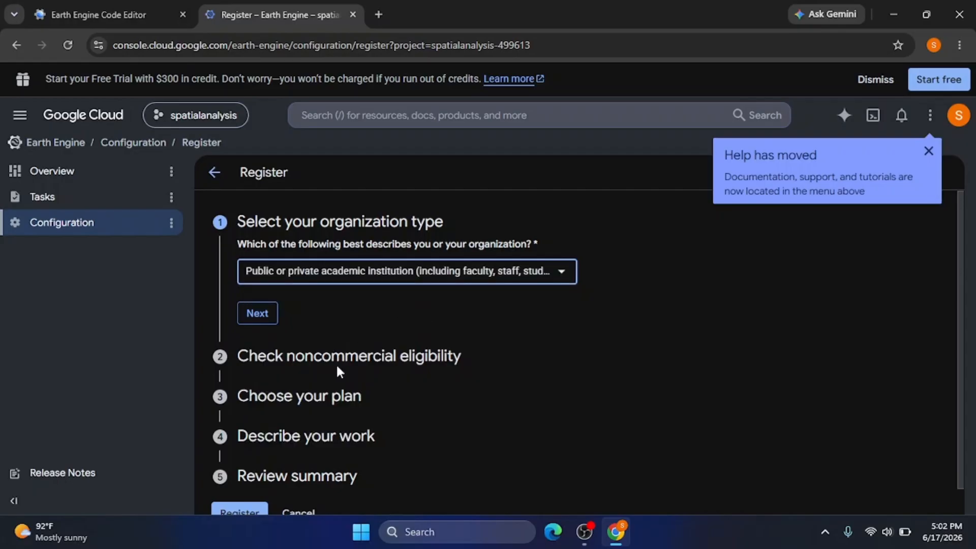
{"action": "left_click", "coordinate": [264, 314]}
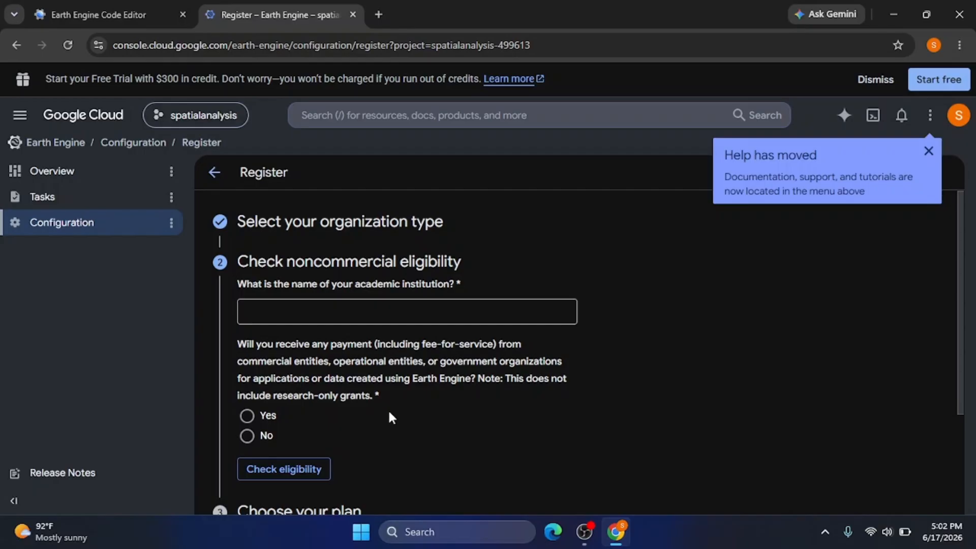
- Answer No to receiving any payment and describe the Earth Engine use as Scientific research
{"action": "left_click", "coordinate": [248, 442]}
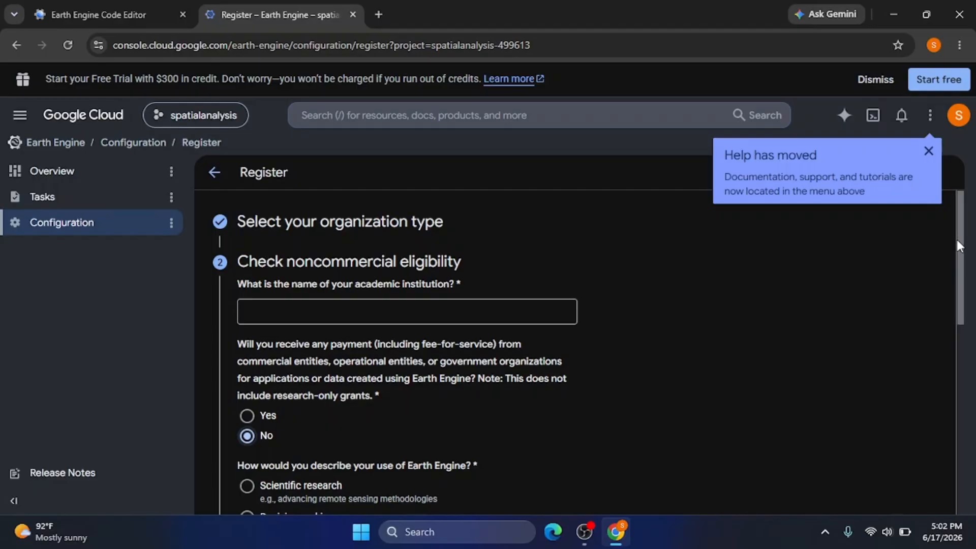
{"action": "left_click_drag", "start_coordinate": [958, 240], "coordinate": [957, 313]}
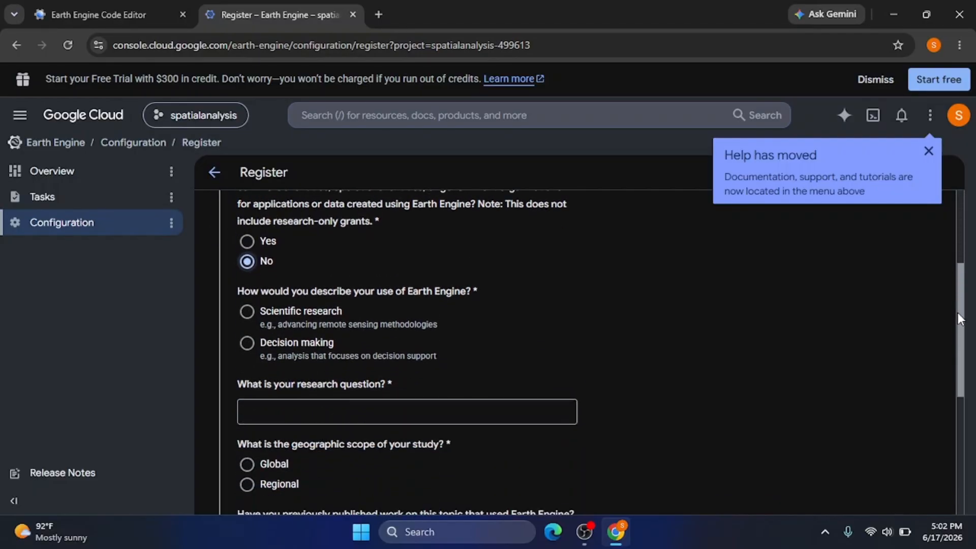
{"action": "left_click_drag", "start_coordinate": [958, 313], "coordinate": [956, 324]}
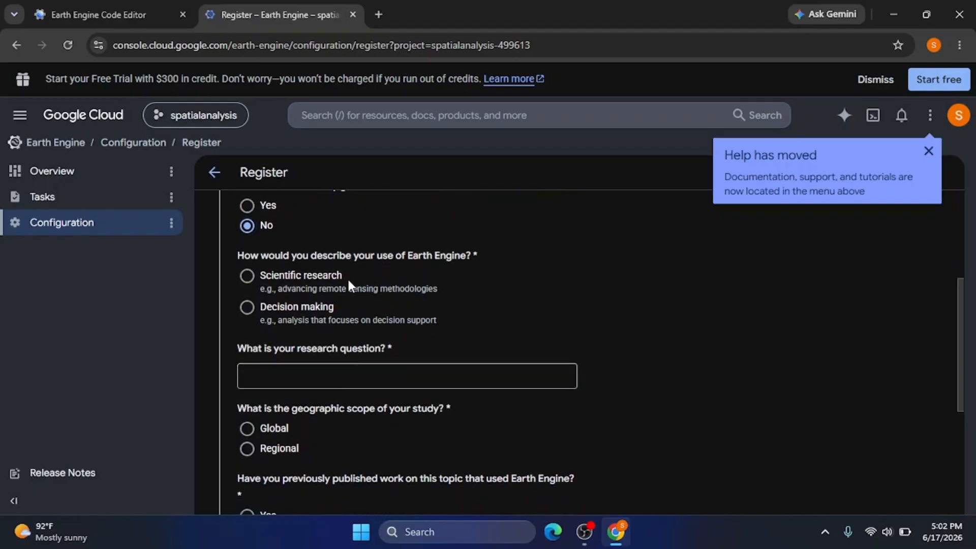
{"action": "left_click", "coordinate": [247, 277]}
- Enter "land use land cover" as the research question
{"action": "left_click_drag", "start_coordinate": [959, 308], "coordinate": [967, 272]}
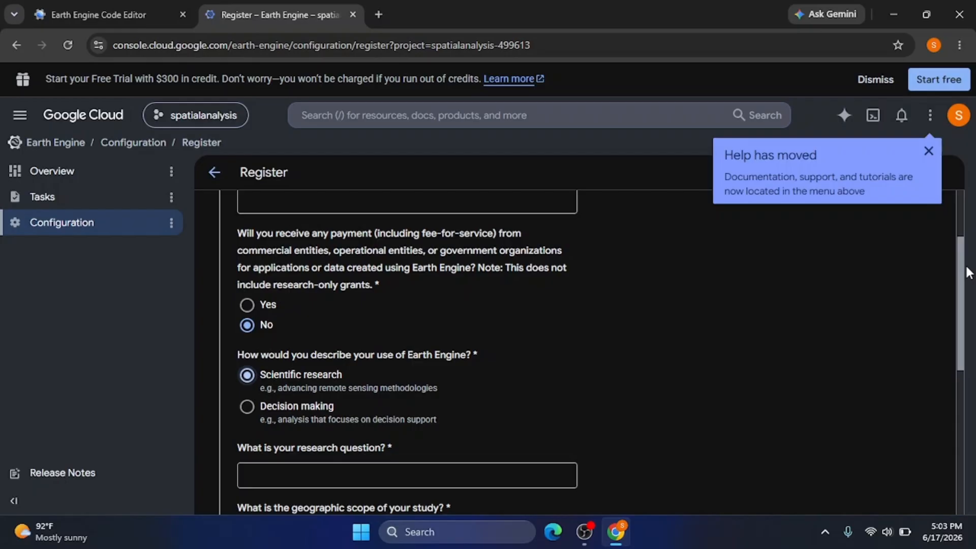
{"action": "left_click_drag", "start_coordinate": [967, 268], "coordinate": [966, 265]}
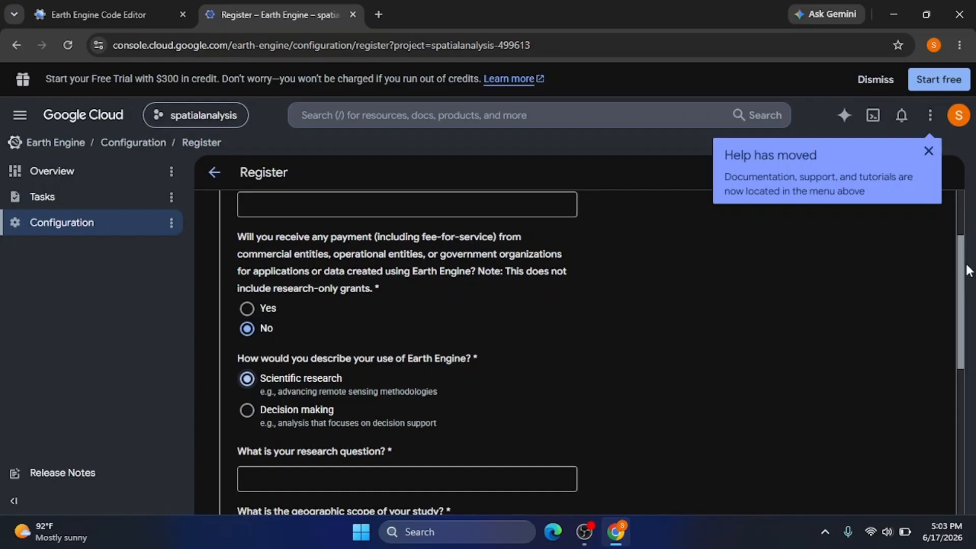
{"action": "left_click_drag", "start_coordinate": [967, 269], "coordinate": [973, 330]}
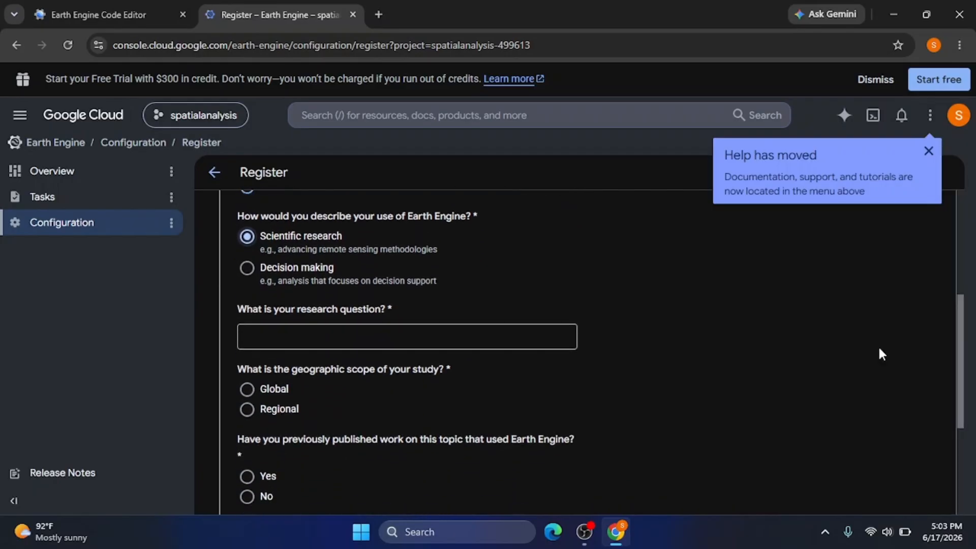
{"action": "left_click", "coordinate": [457, 338]}
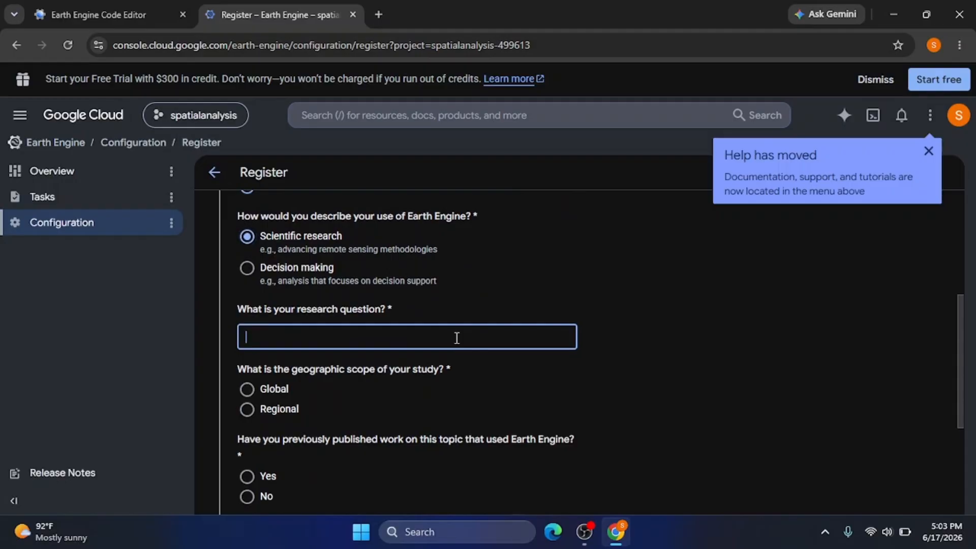
{"action": "type", "text": "land use land cover"}
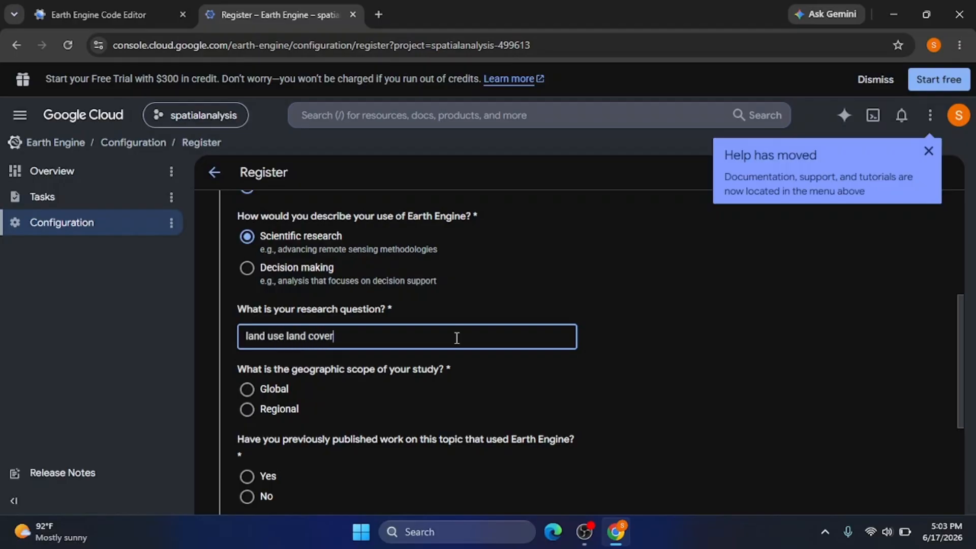
- Set the study's geographic scope to Global, answer No to previously published work, and try to check eligibility
{"action": "left_click", "coordinate": [245, 401]}
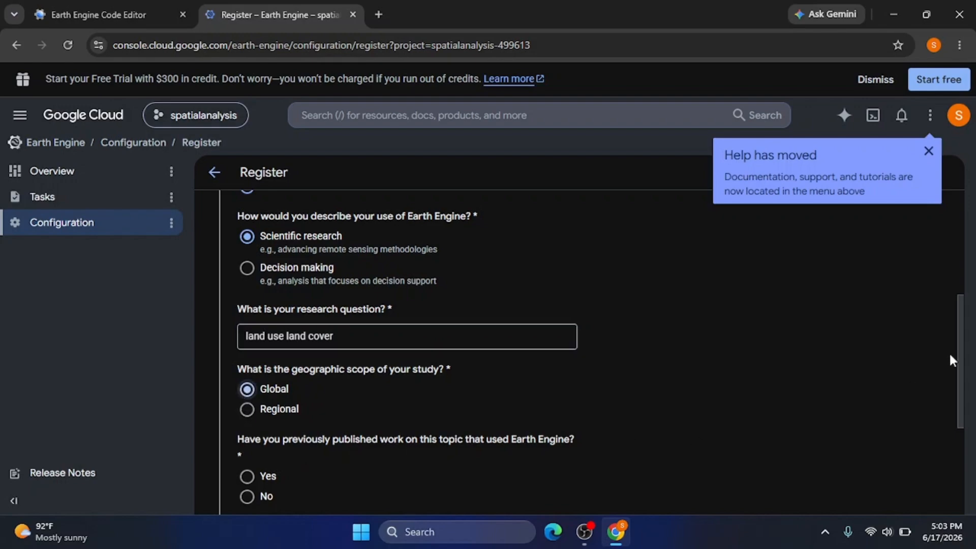
{"action": "left_click_drag", "start_coordinate": [960, 366], "coordinate": [959, 419]}
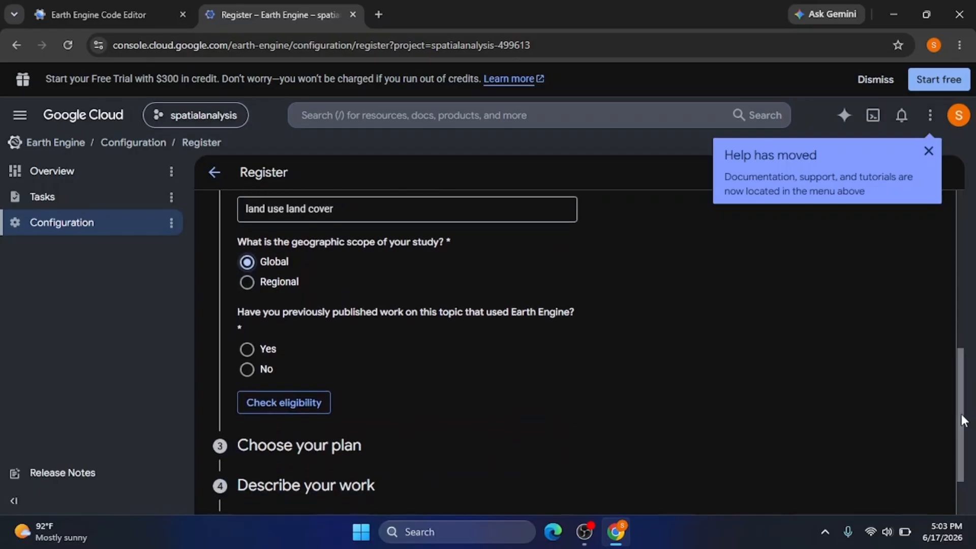
{"action": "left_click", "coordinate": [247, 369]}
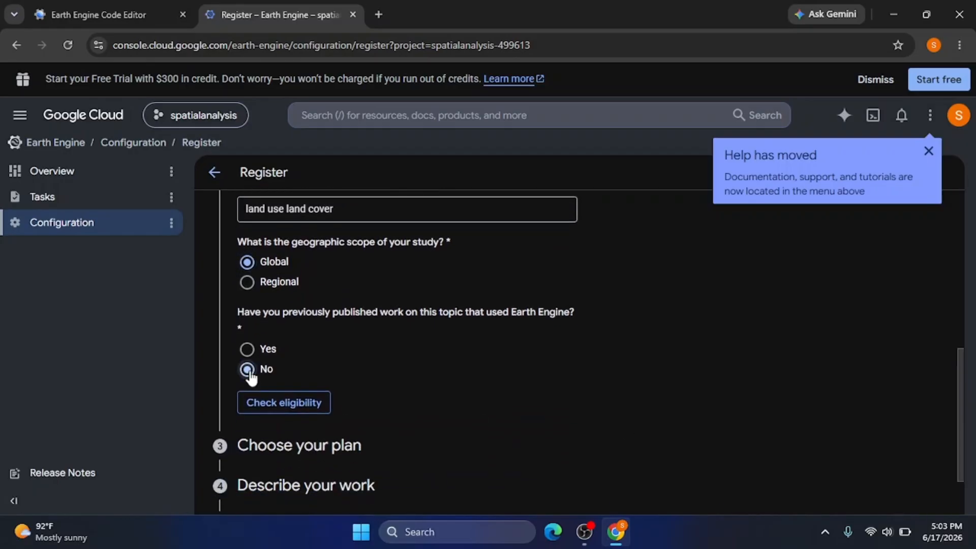
{"action": "left_click", "coordinate": [299, 405]}
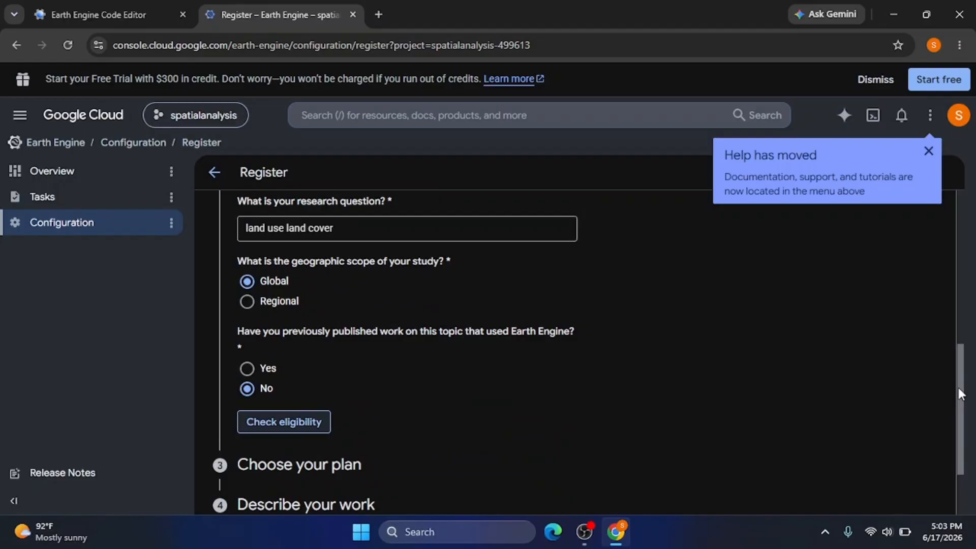
- Enter "punjab university" as the academic institution, check the noncommercial eligibility, and continue to the plan choice
{"action": "left_click_drag", "start_coordinate": [962, 387], "coordinate": [972, 251]}
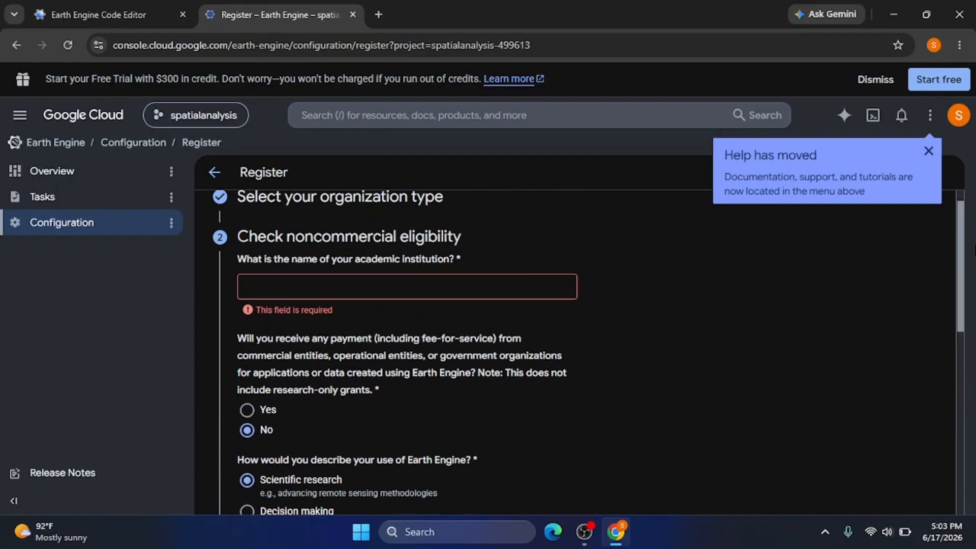
{"action": "left_click", "coordinate": [474, 283]}
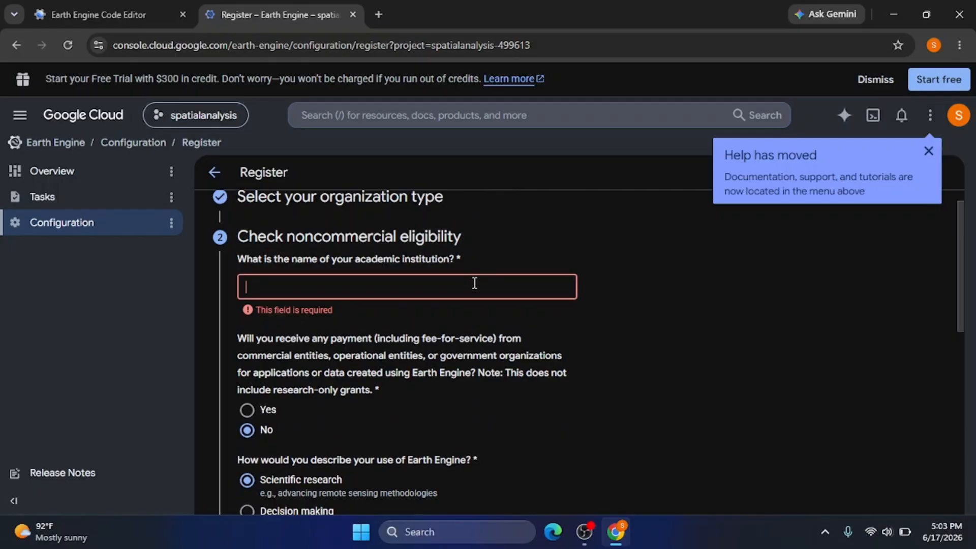
{"action": "type", "text": "p"}
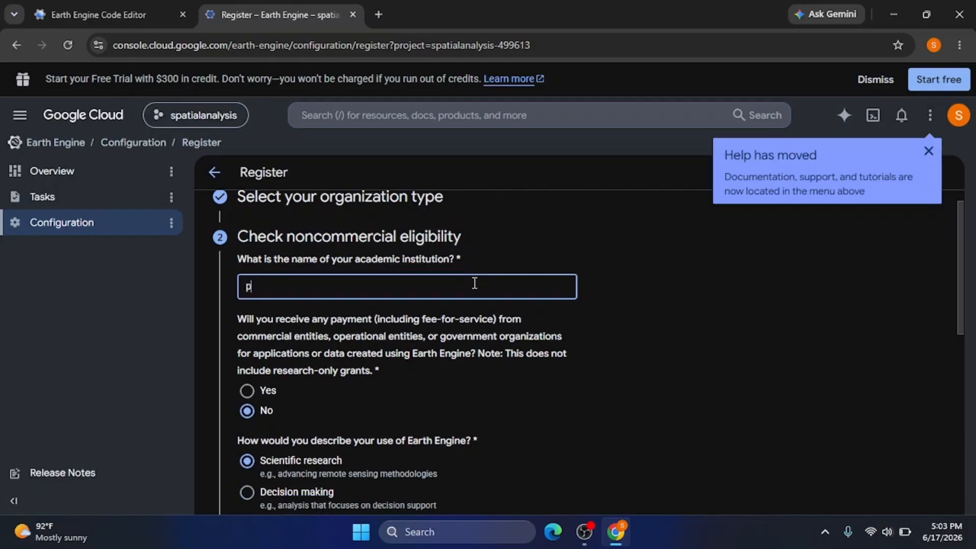
{"action": "type", "text": "unjab university"}
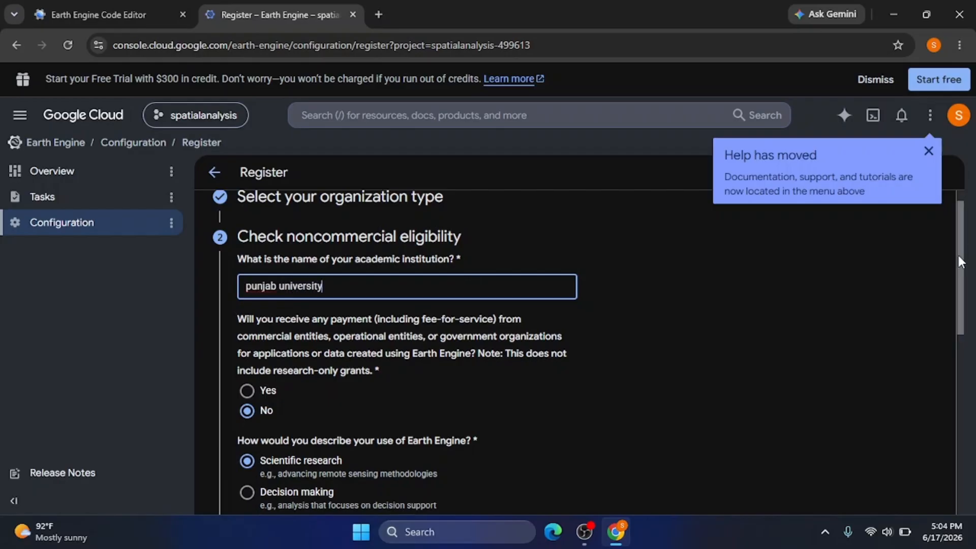
{"action": "left_click_drag", "start_coordinate": [958, 256], "coordinate": [952, 459]}
{"action": "left_click", "coordinate": [313, 329]}
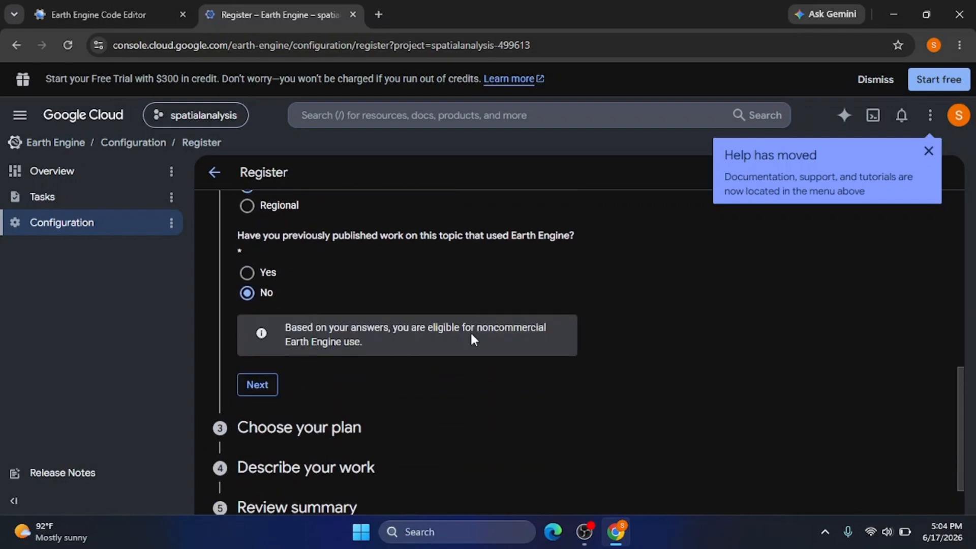
{"action": "left_click", "coordinate": [260, 387]}
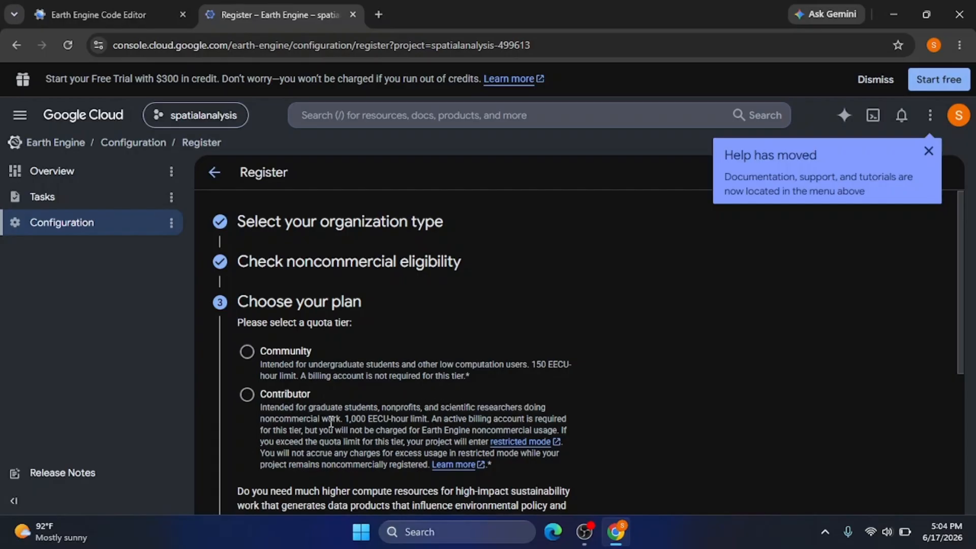
- Choose the Community quota tier as the plan and continue to the work description
{"action": "left_click", "coordinate": [248, 394]}
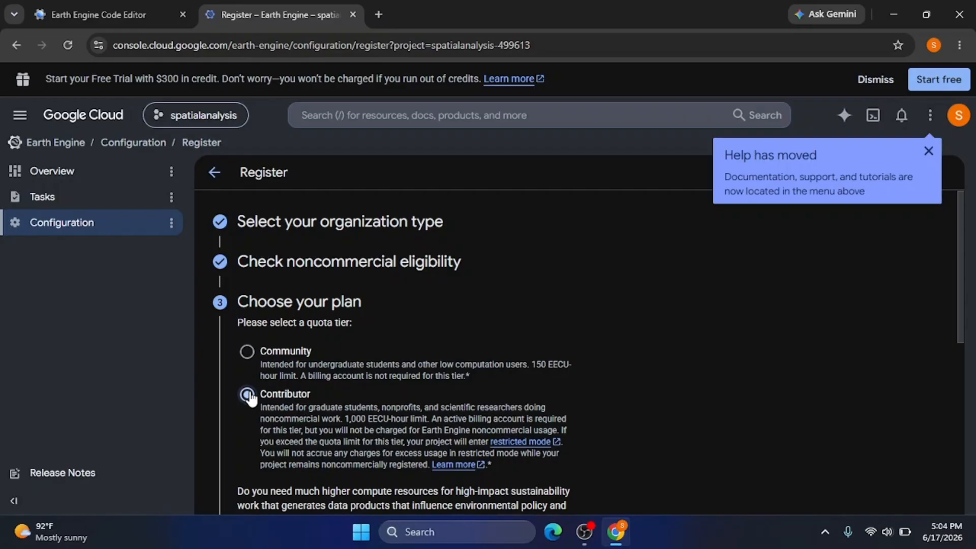
{"action": "left_click", "coordinate": [247, 352]}
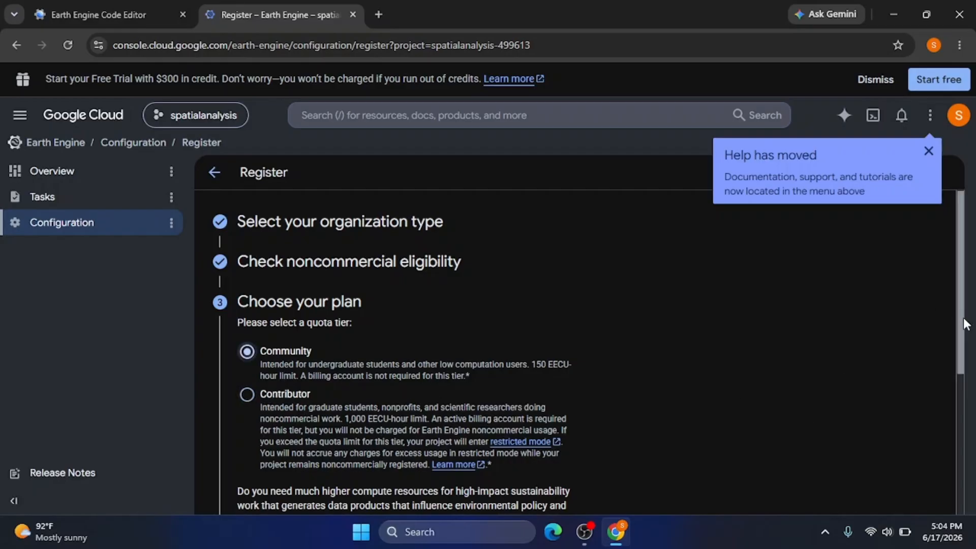
{"action": "left_click_drag", "start_coordinate": [966, 324], "coordinate": [953, 428]}
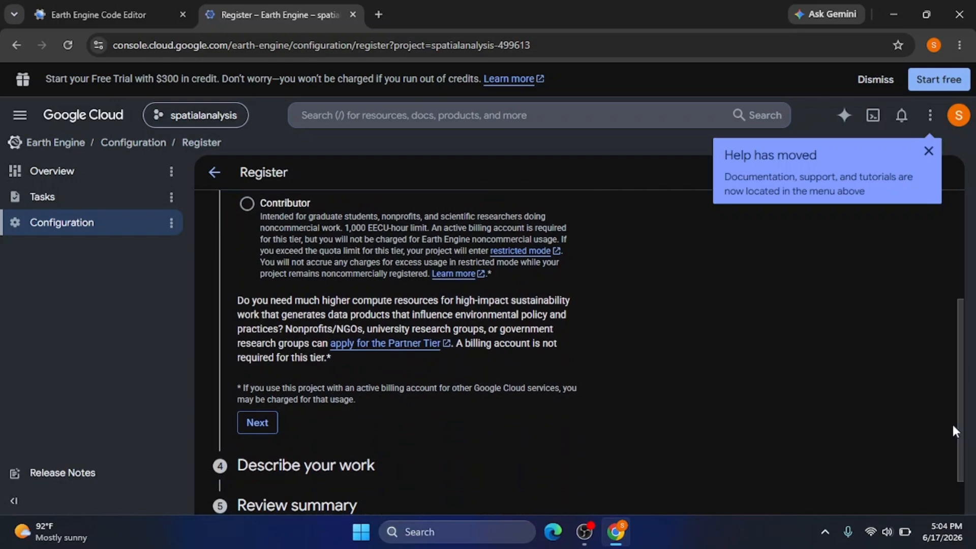
{"action": "left_click", "coordinate": [257, 425]}
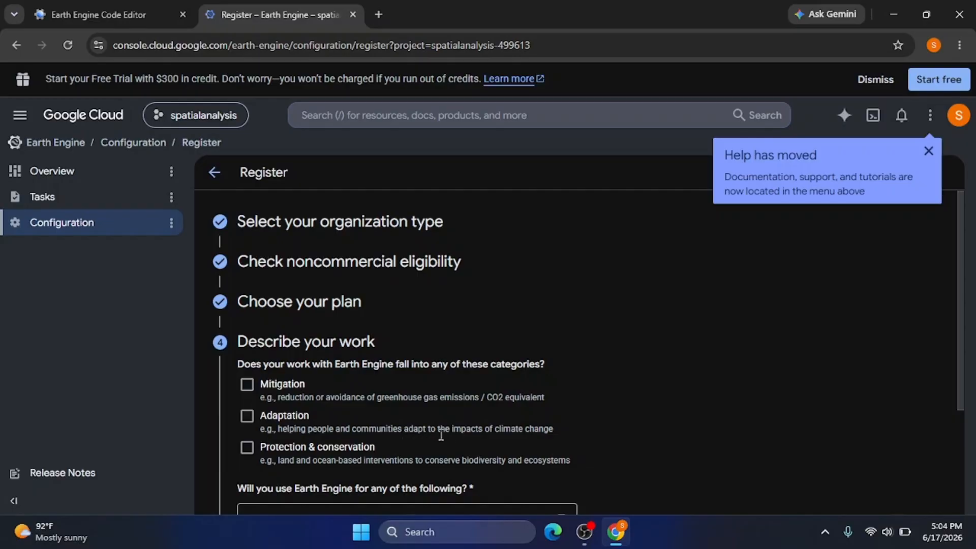
- Describe the work as Protection & conservation with City / Urban / Regional Planning use, and continue to the summary
{"action": "left_click", "coordinate": [328, 453]}
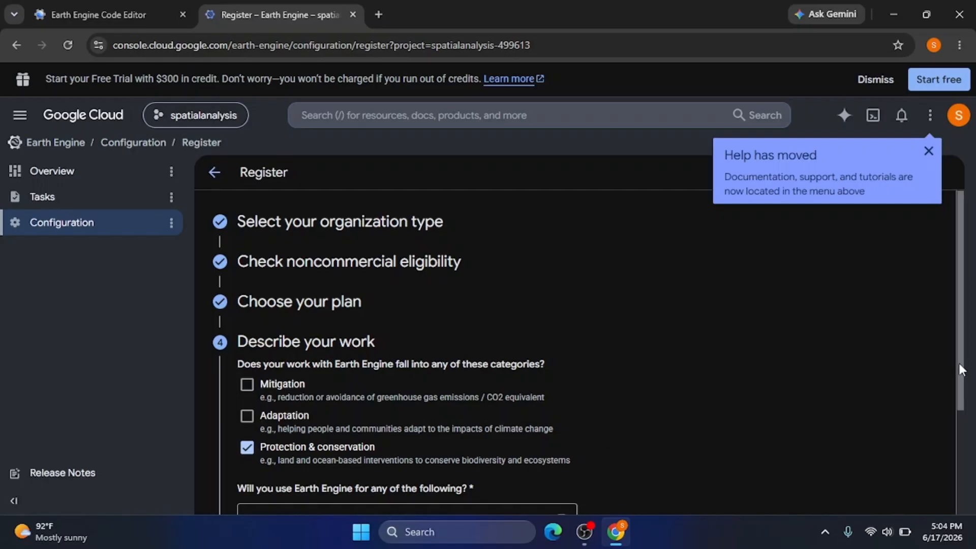
{"action": "left_click_drag", "start_coordinate": [959, 367], "coordinate": [971, 480]}
{"action": "left_click", "coordinate": [572, 371]}
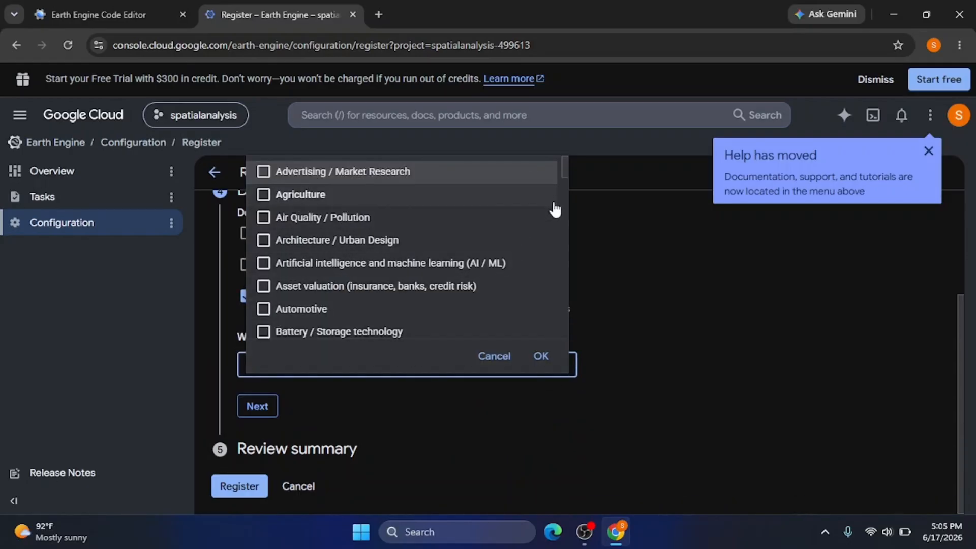
{"action": "left_click_drag", "start_coordinate": [566, 168], "coordinate": [569, 185]}
{"action": "left_click", "coordinate": [375, 253]}
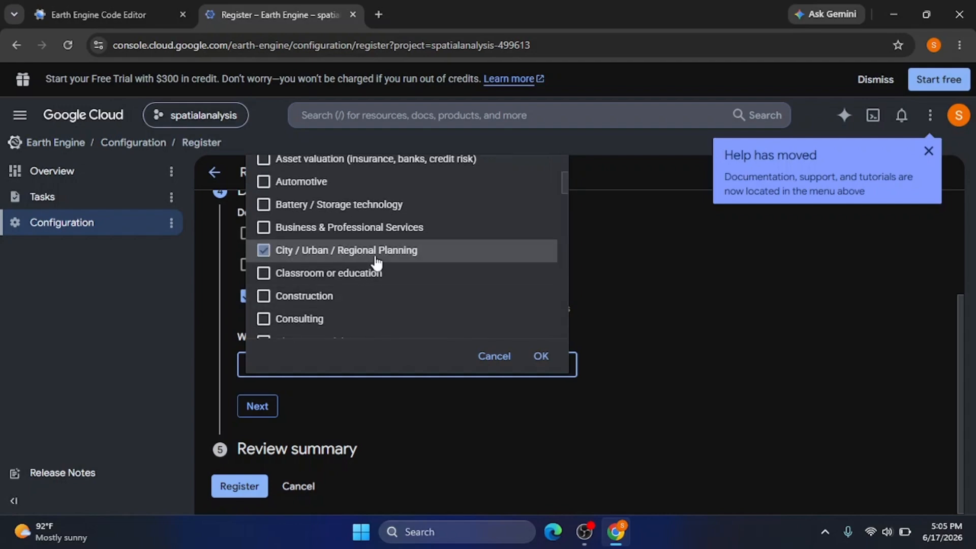
{"action": "left_click", "coordinate": [541, 357]}
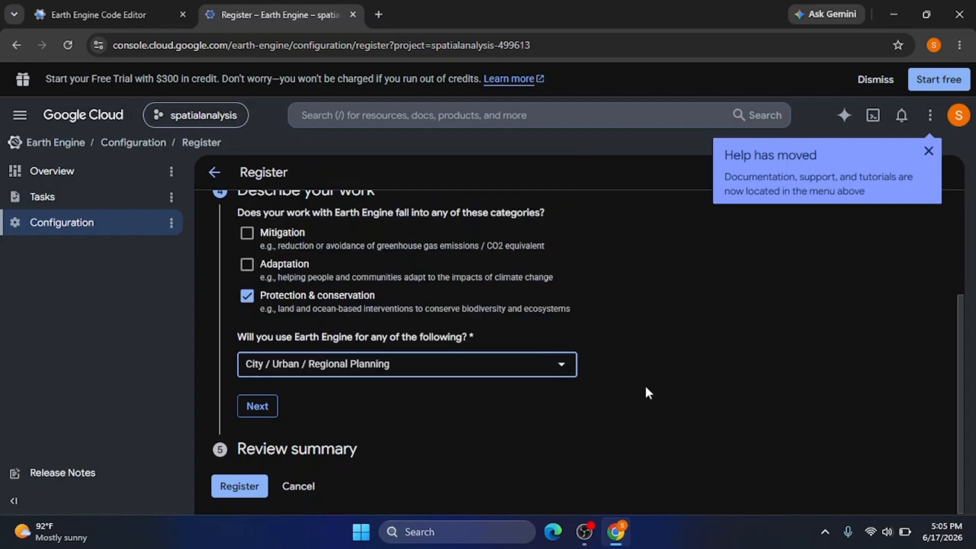
{"action": "left_click", "coordinate": [263, 411]}
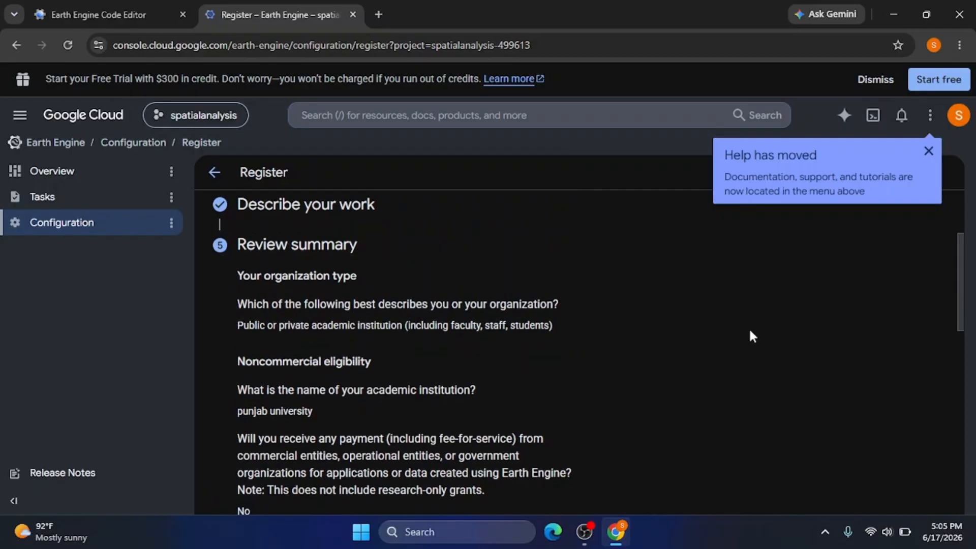
- Review the registration summary to its end and submit the project registration
{"action": "left_click_drag", "start_coordinate": [962, 327], "coordinate": [941, 537]}
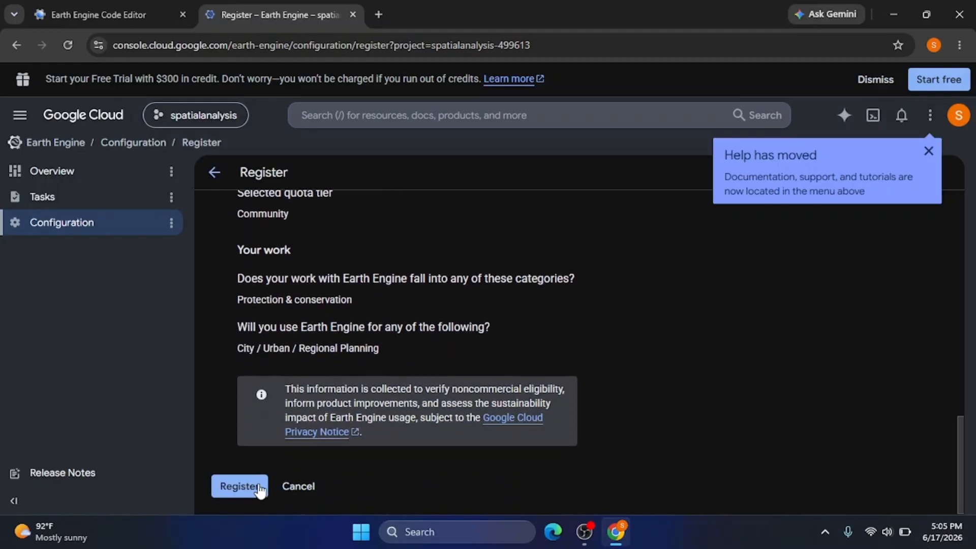
{"action": "left_click", "coordinate": [240, 487]}
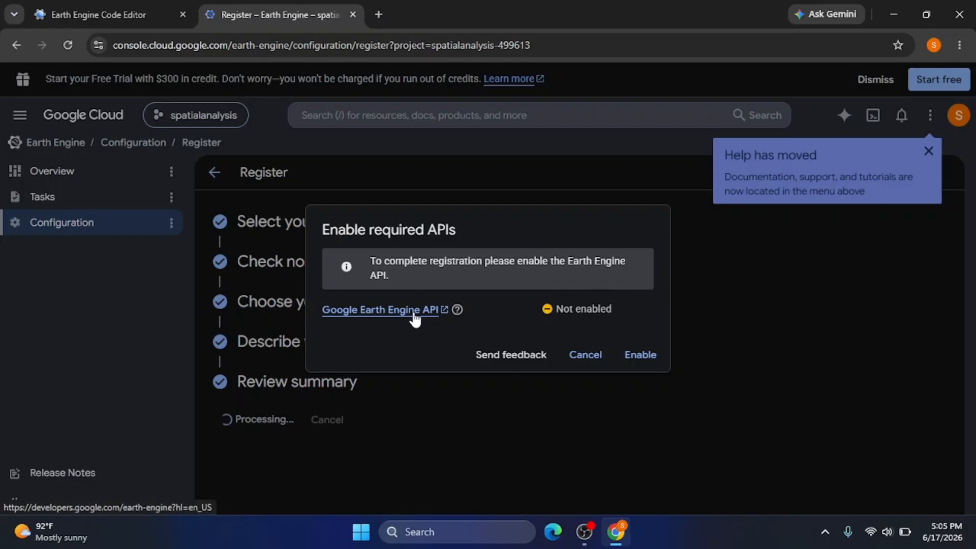
- Enable the required Google Earth Engine API to complete the registration, and continue to the Earth Engine overview page
{"action": "left_click", "coordinate": [641, 354]}
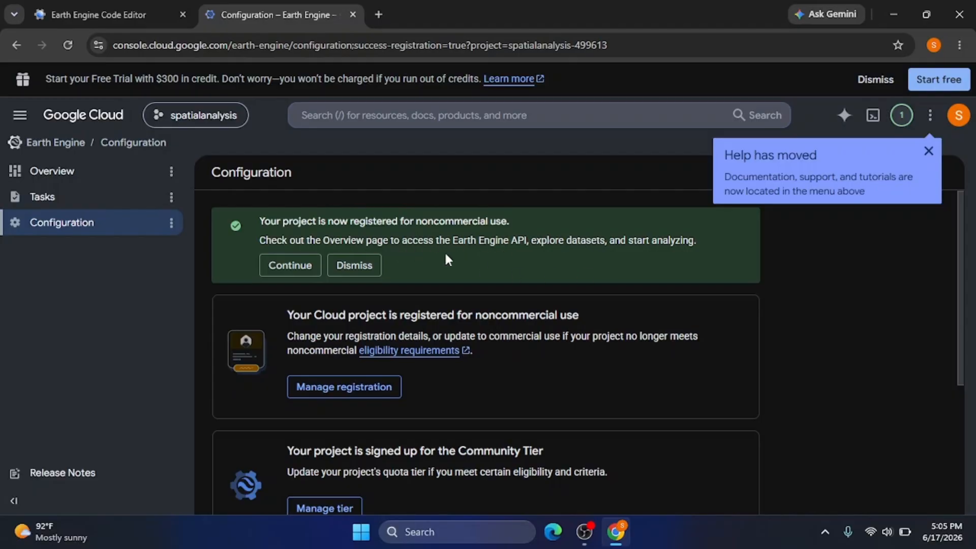
{"action": "left_click", "coordinate": [299, 270]}
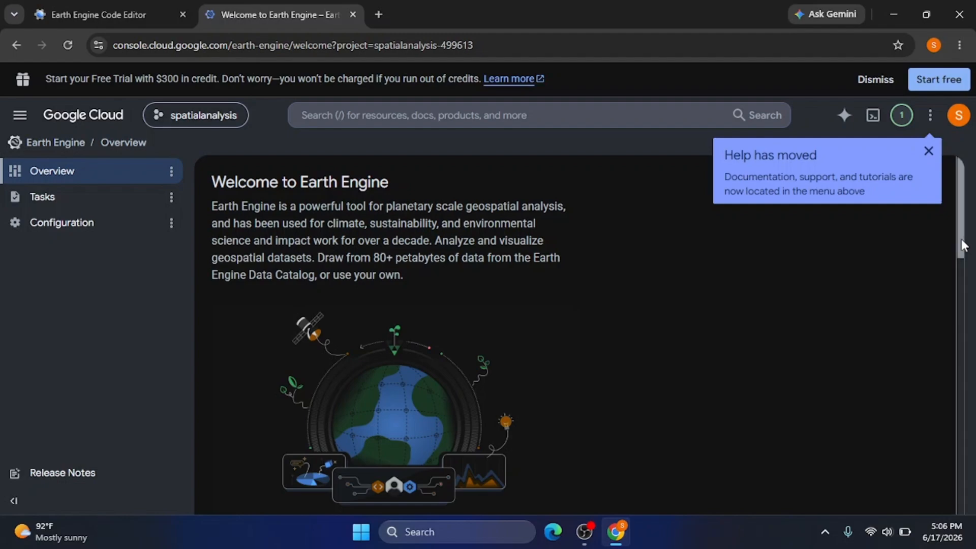
{"action": "left_click_drag", "start_coordinate": [960, 243], "coordinate": [965, 518]}
{"action": "left_click", "coordinate": [966, 547]}
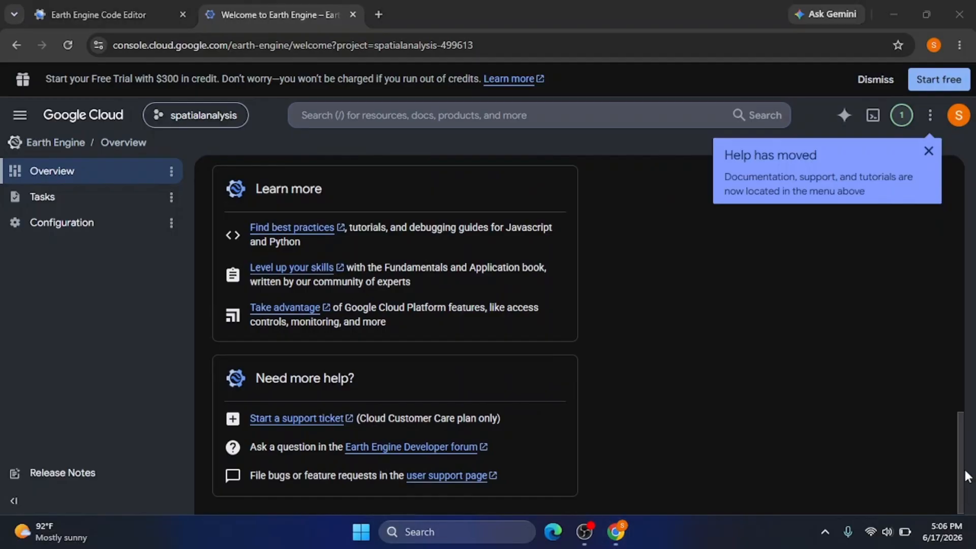
{"action": "left_click_drag", "start_coordinate": [960, 424], "coordinate": [961, 168]}
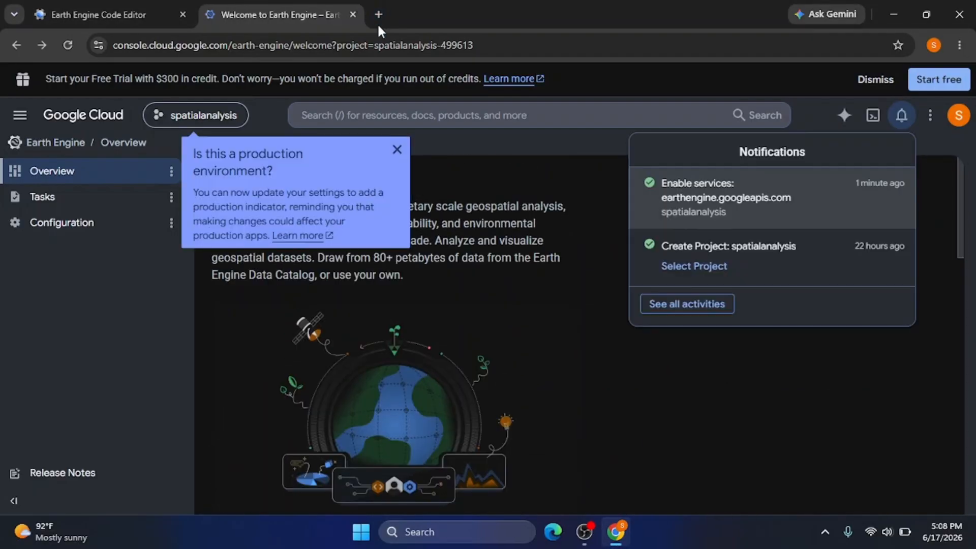
- Open code.earthengine.google.com in a new browser tab and close the old Code Editor and Earth Engine welcome tabs
{"action": "left_click", "coordinate": [378, 15]}
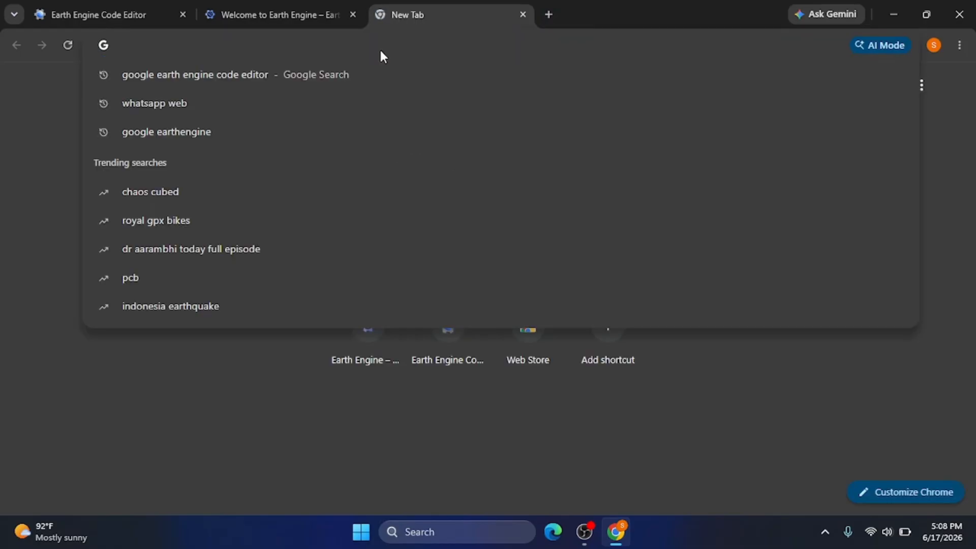
{"action": "type", "text": "code.earthengine.google.com"}
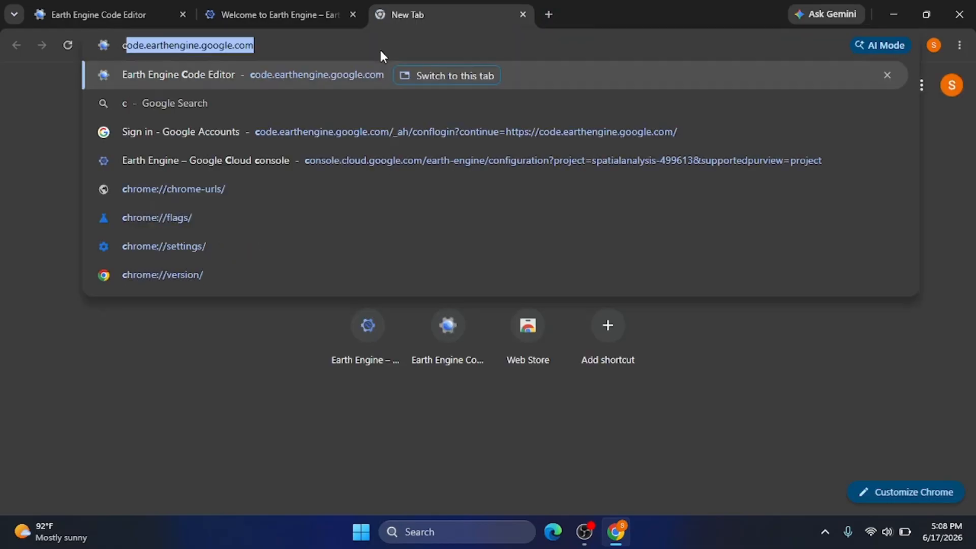
{"action": "left_click", "coordinate": [338, 74]}
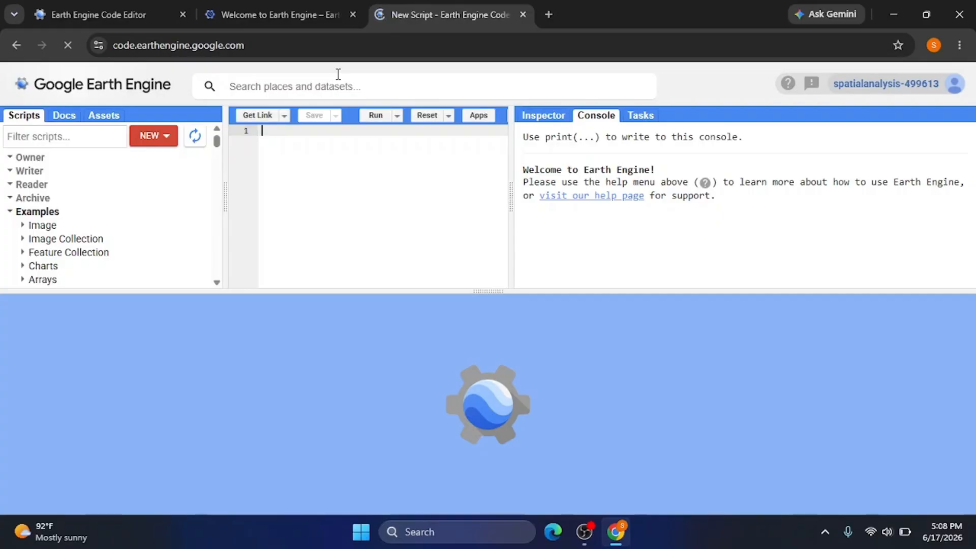
{"action": "left_click", "coordinate": [353, 14]}
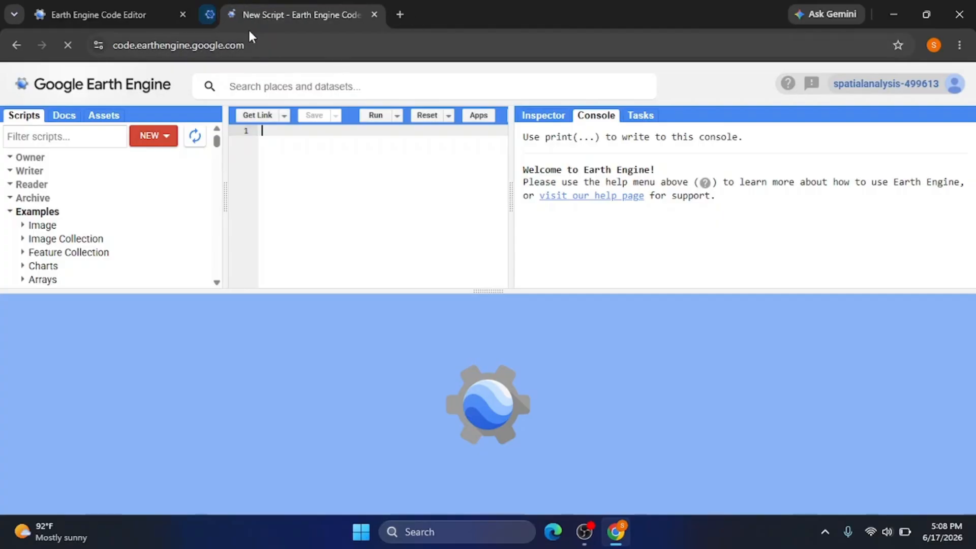
{"action": "left_click", "coordinate": [184, 15]}
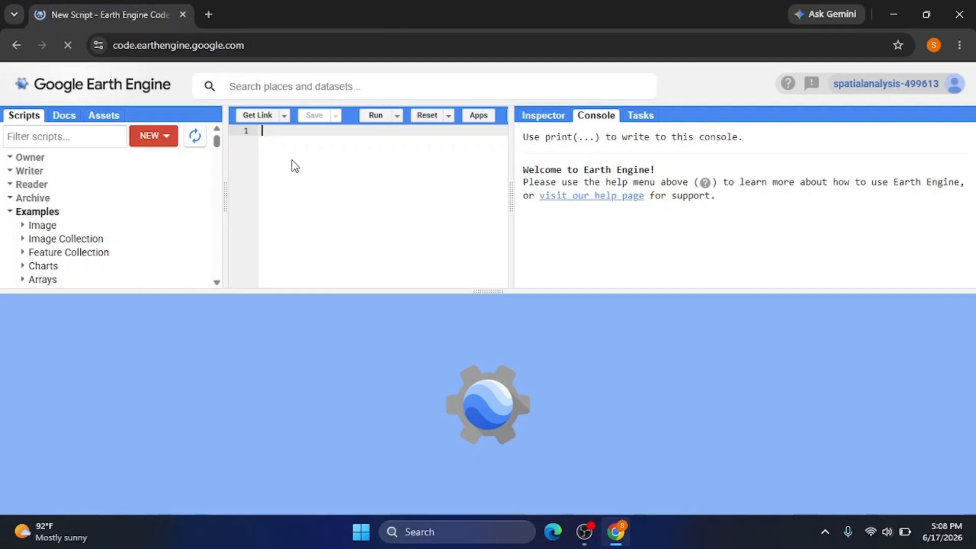